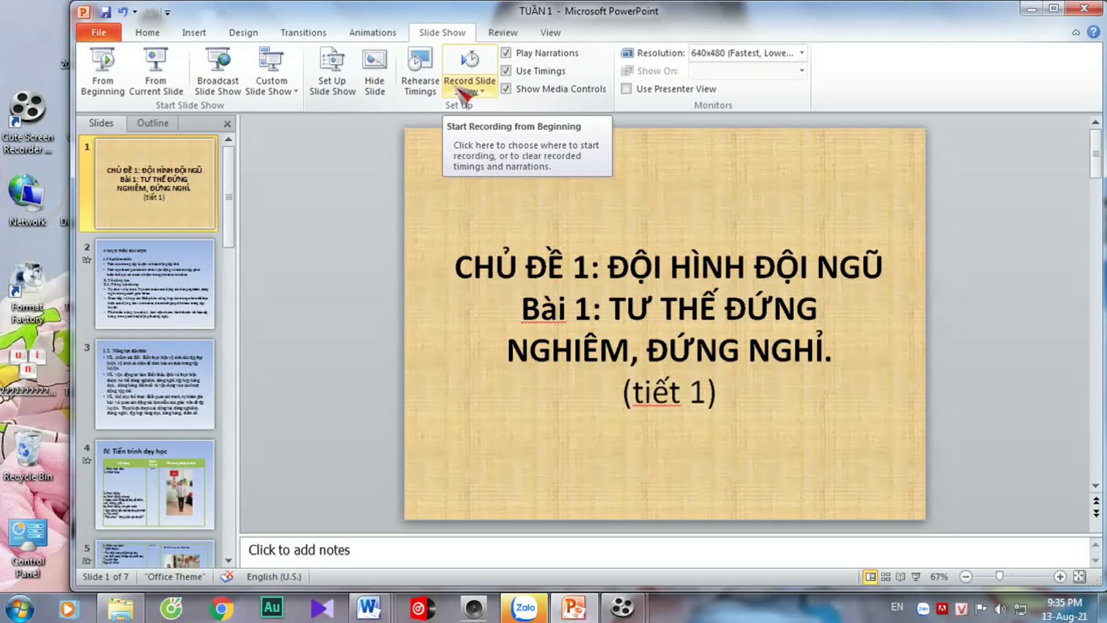
- Start recording the slide show from the first slide using the Record Slide Show options
left_click(482, 95)
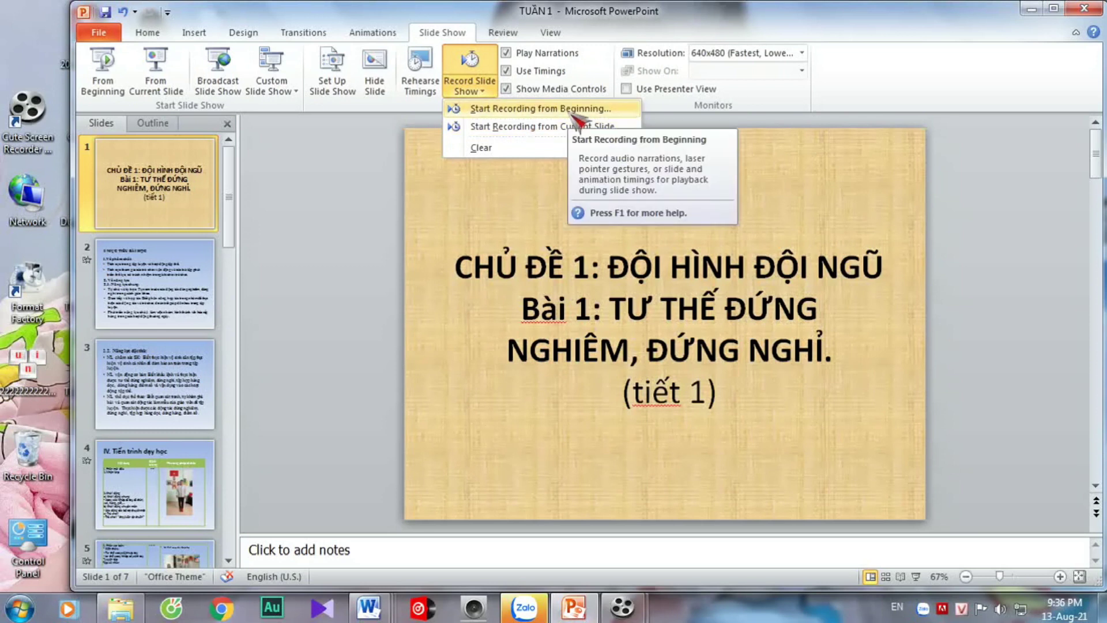
left_click(573, 112)
- Record narration on the title slide, advance to slide 2, then end the recording
left_click(581, 327)
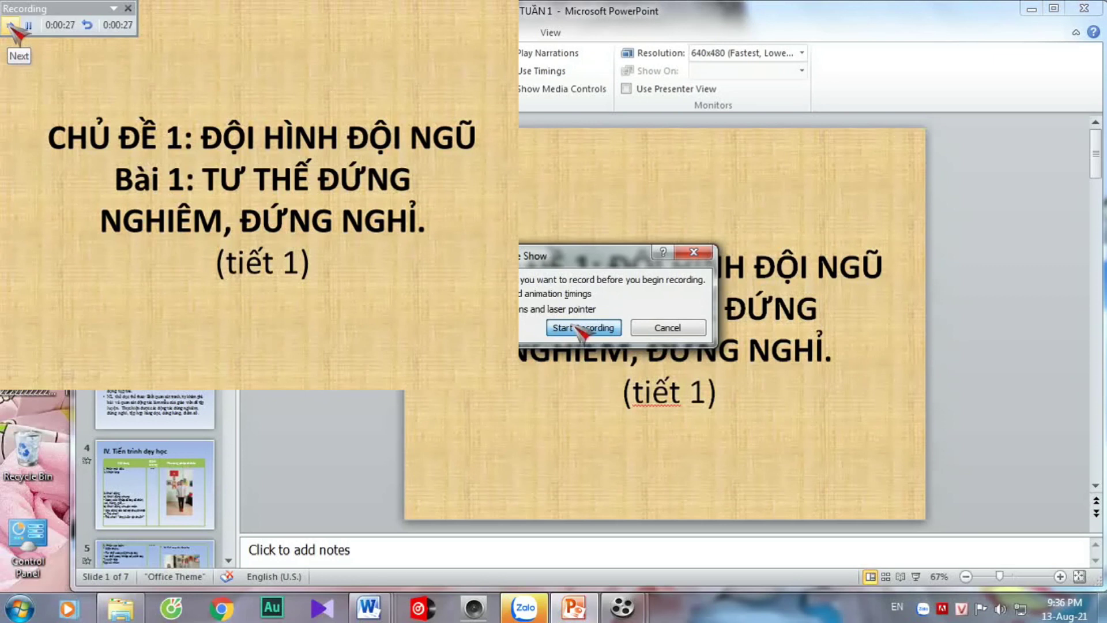
left_click(227, 286)
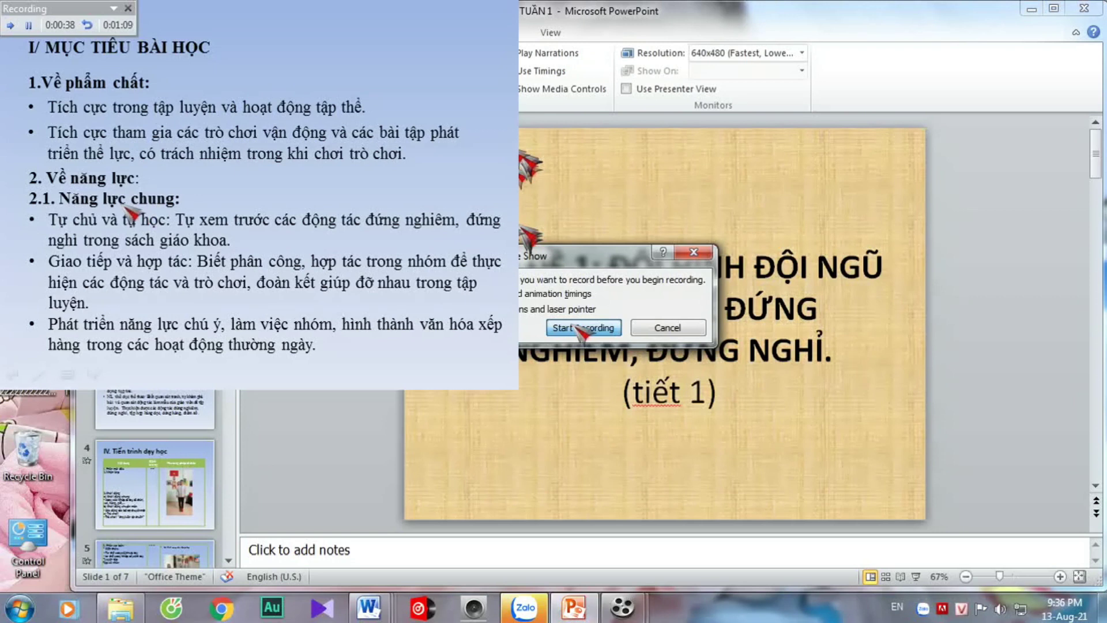
left_click(129, 10)
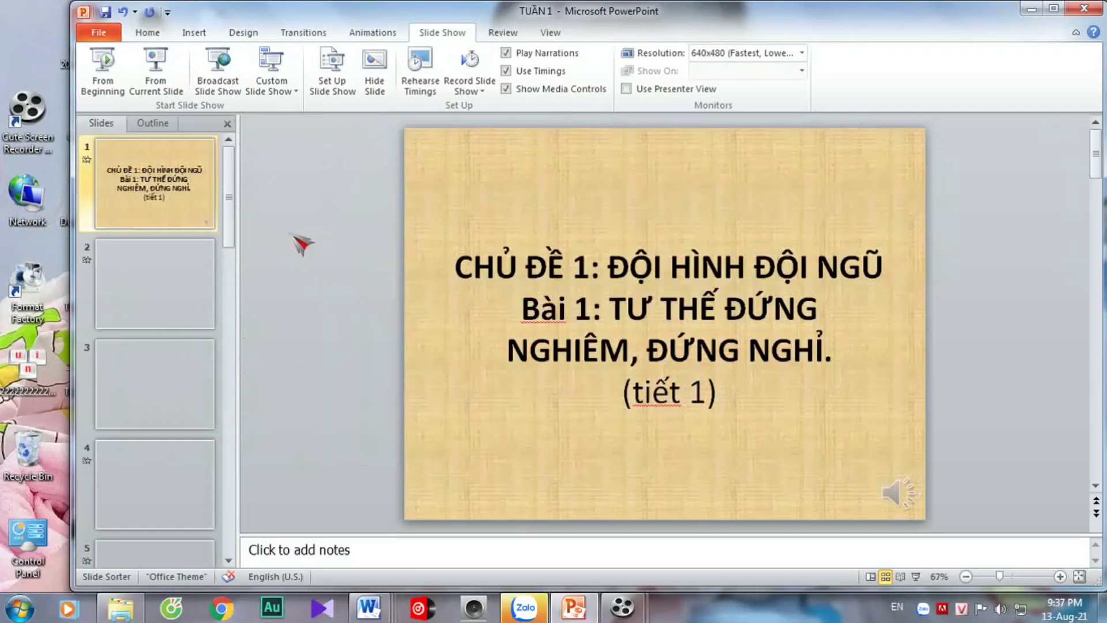
- Play and pause slide 1's narration clip in Normal view, then select slide 2
double_click(303, 245)
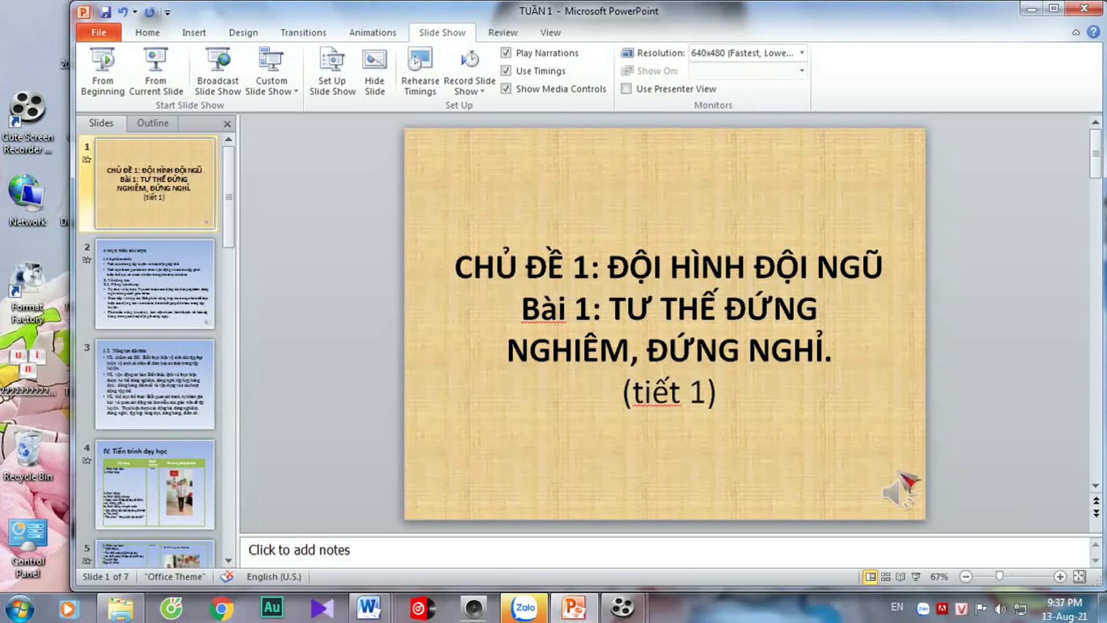
mouse_move(898, 493)
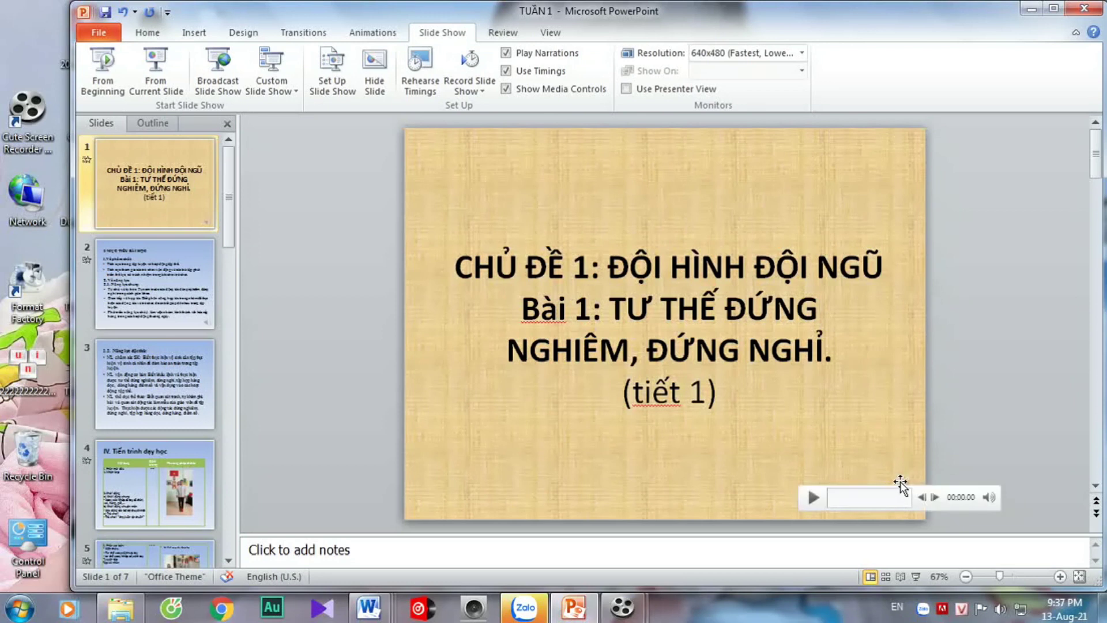
left_click(817, 498)
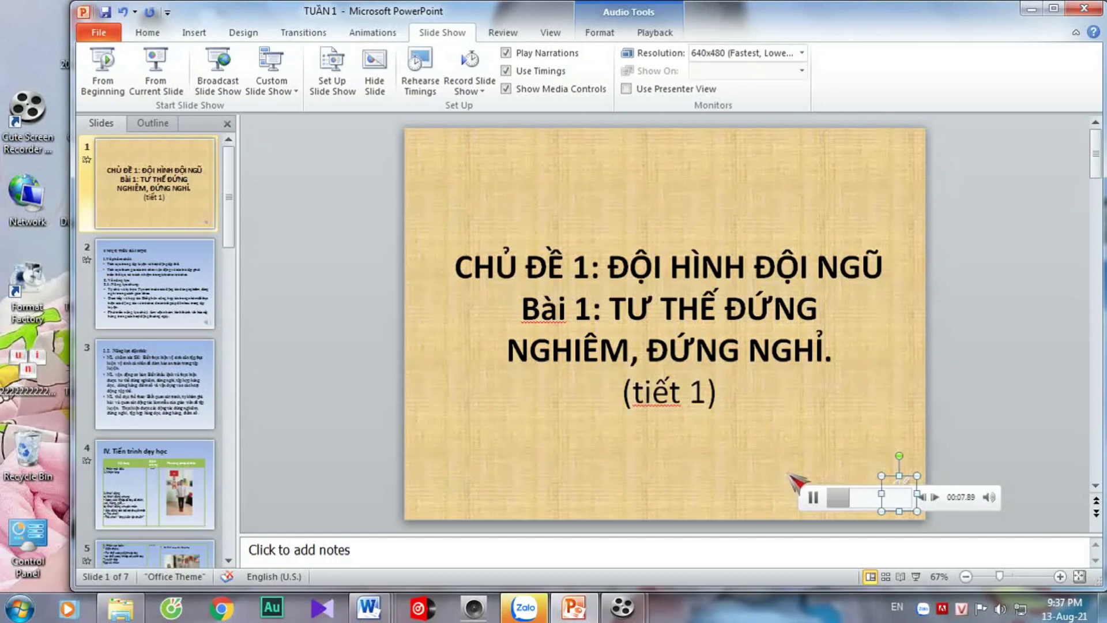
left_click(813, 497)
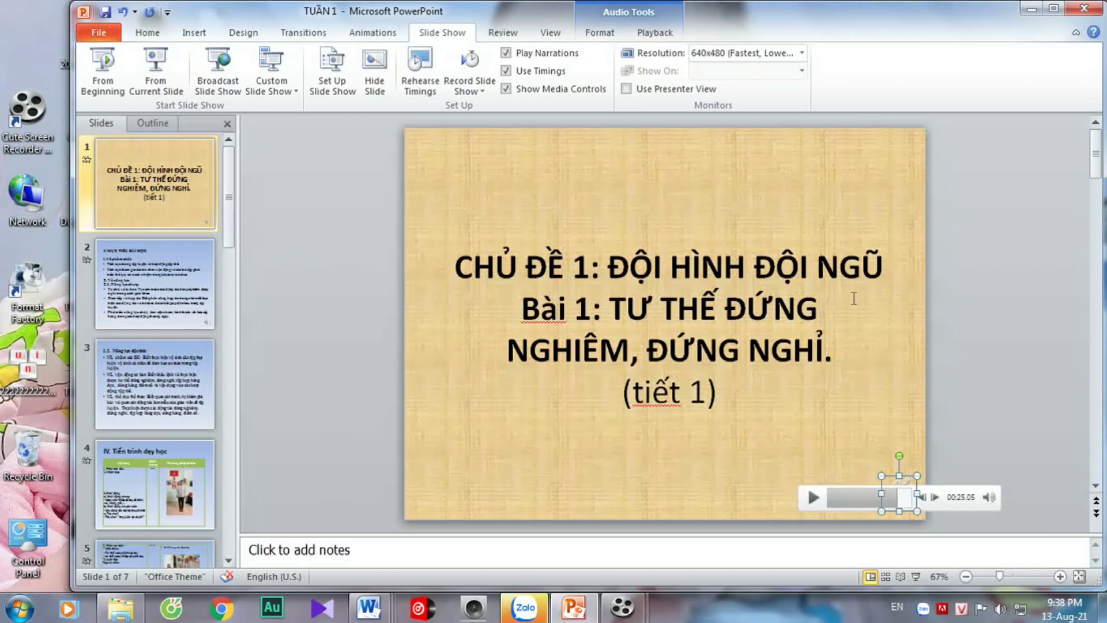
left_click(184, 296)
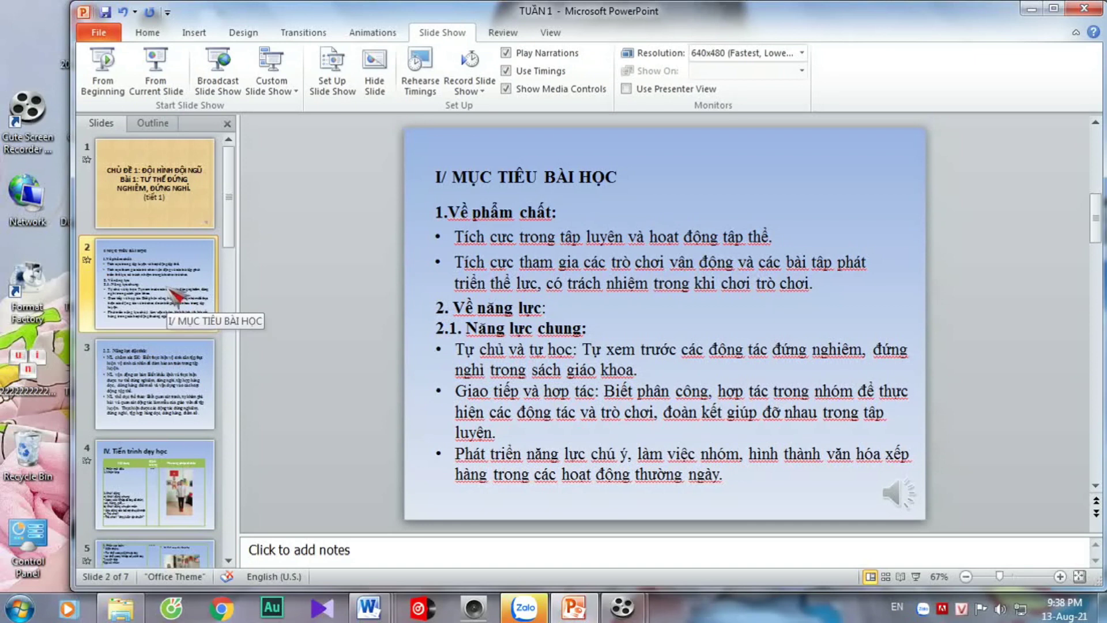
- Re-record slide 2's narration and timing from the current slide so it runs 00:28
left_click(485, 92)
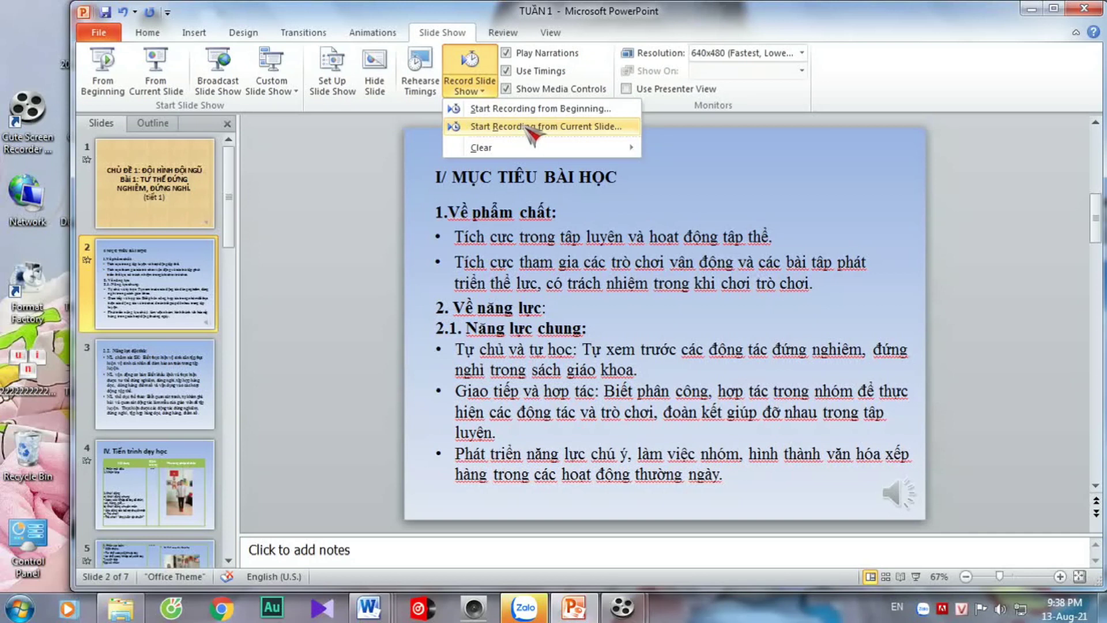
left_click(529, 134)
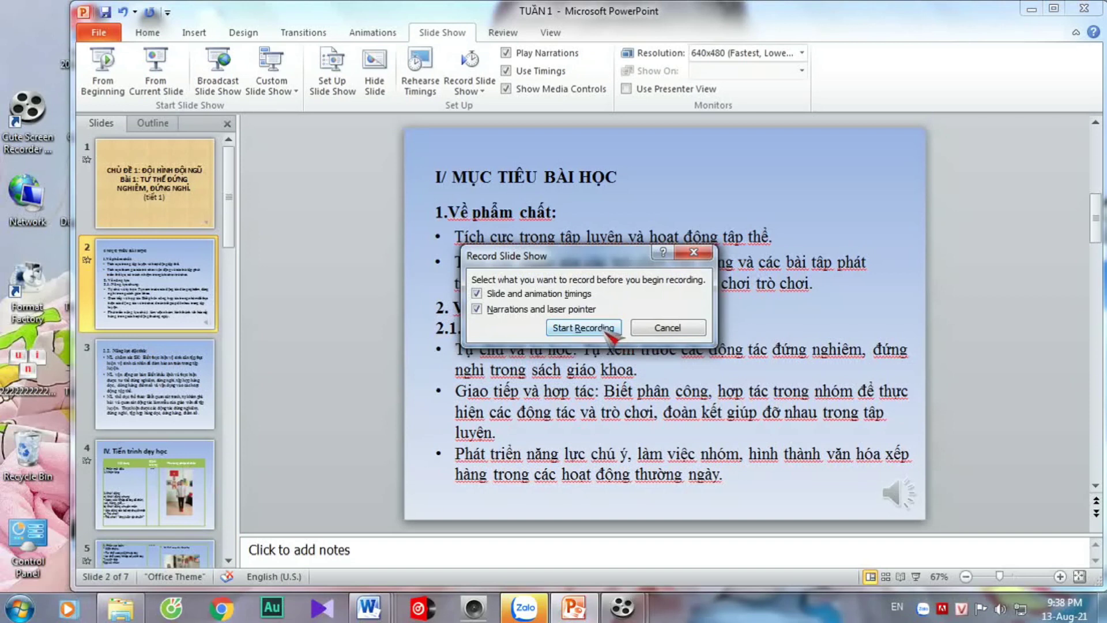
left_click(608, 332)
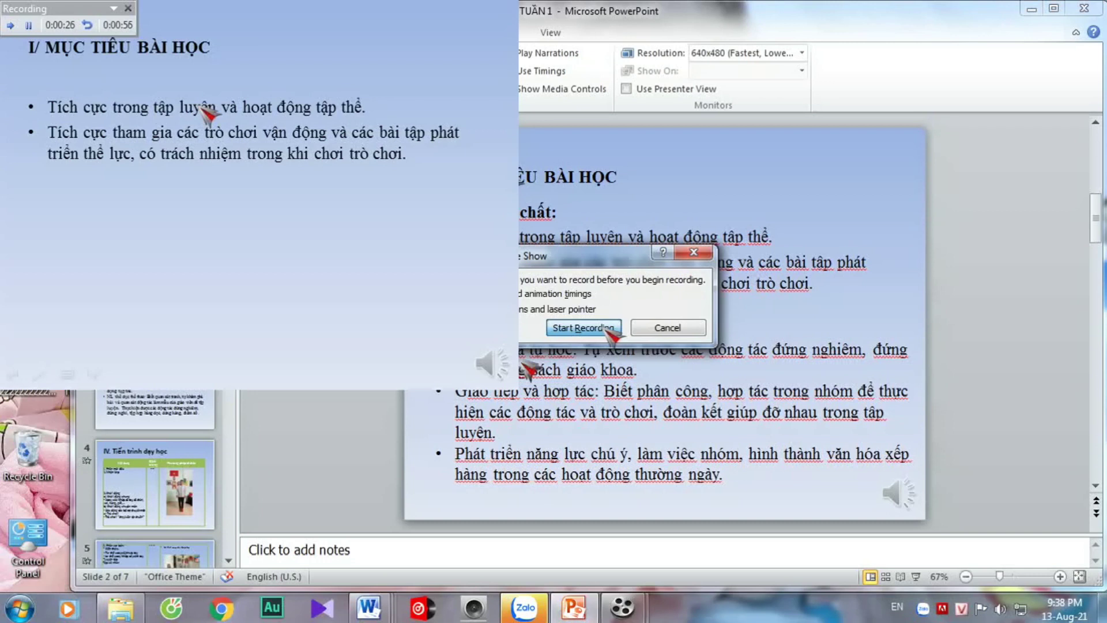
left_click(129, 8)
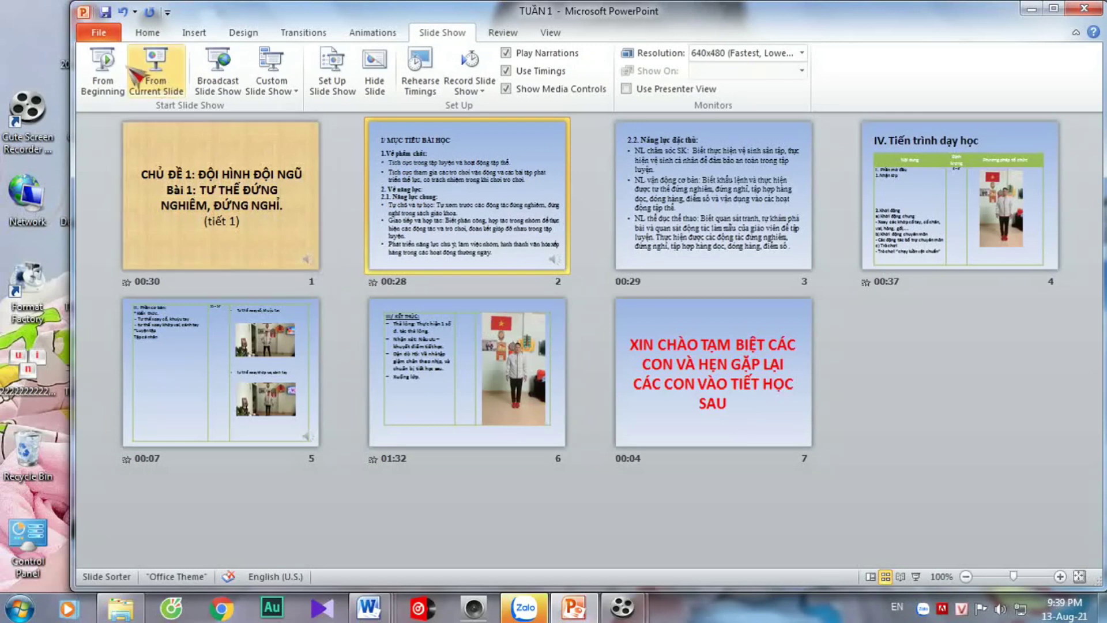
left_click(99, 33)
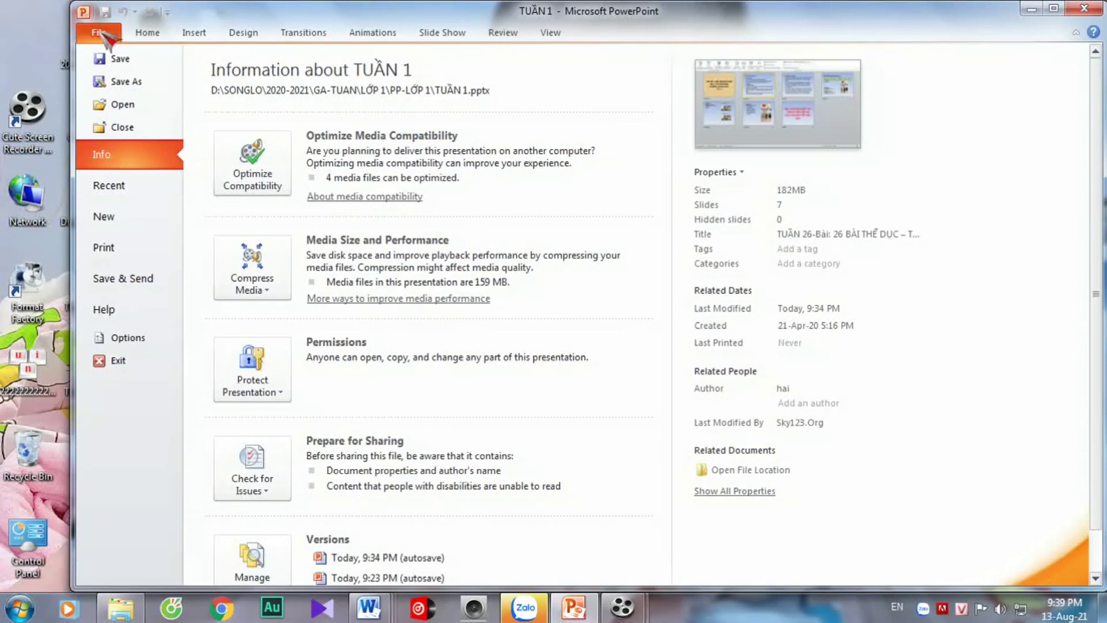
- Create a video from Save & Send using Use Recorded Timings and Narrations
left_click(118, 279)
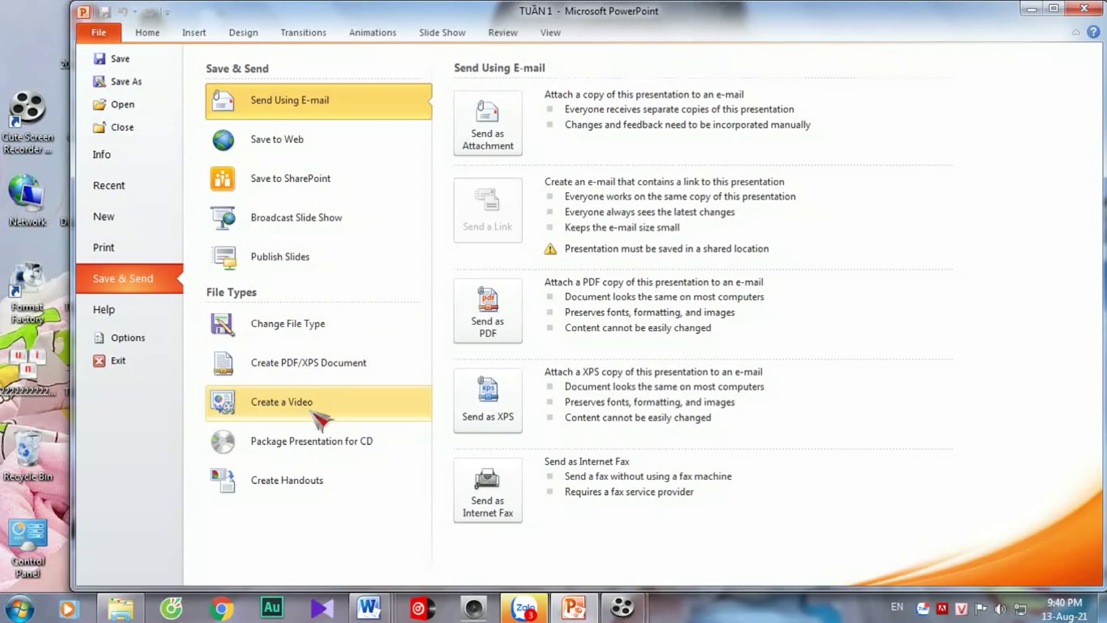
left_click(275, 404)
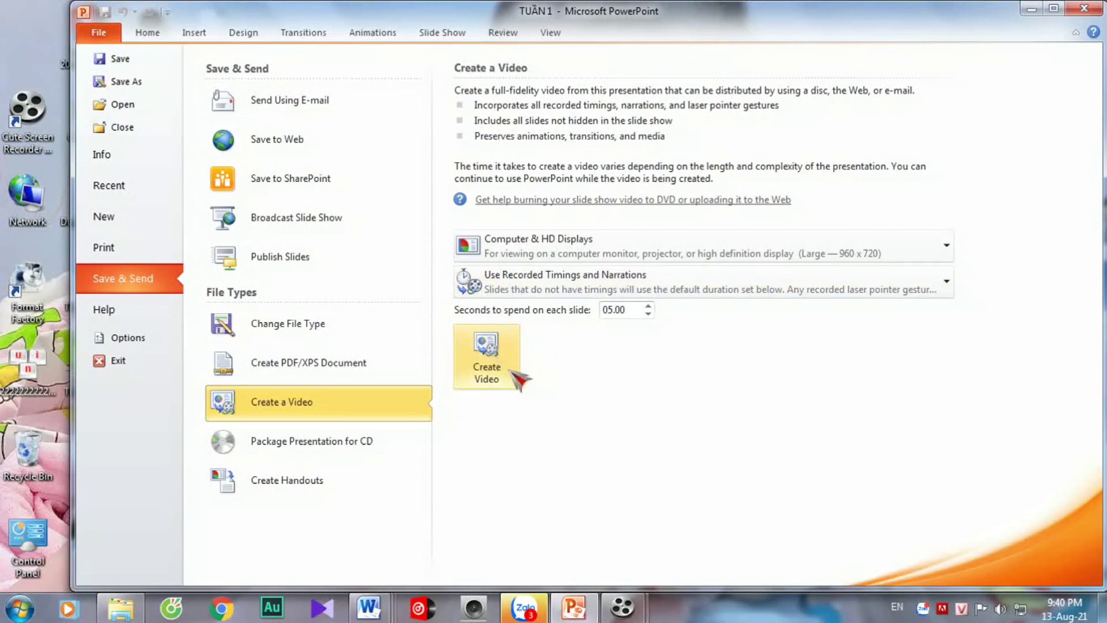
left_click(496, 374)
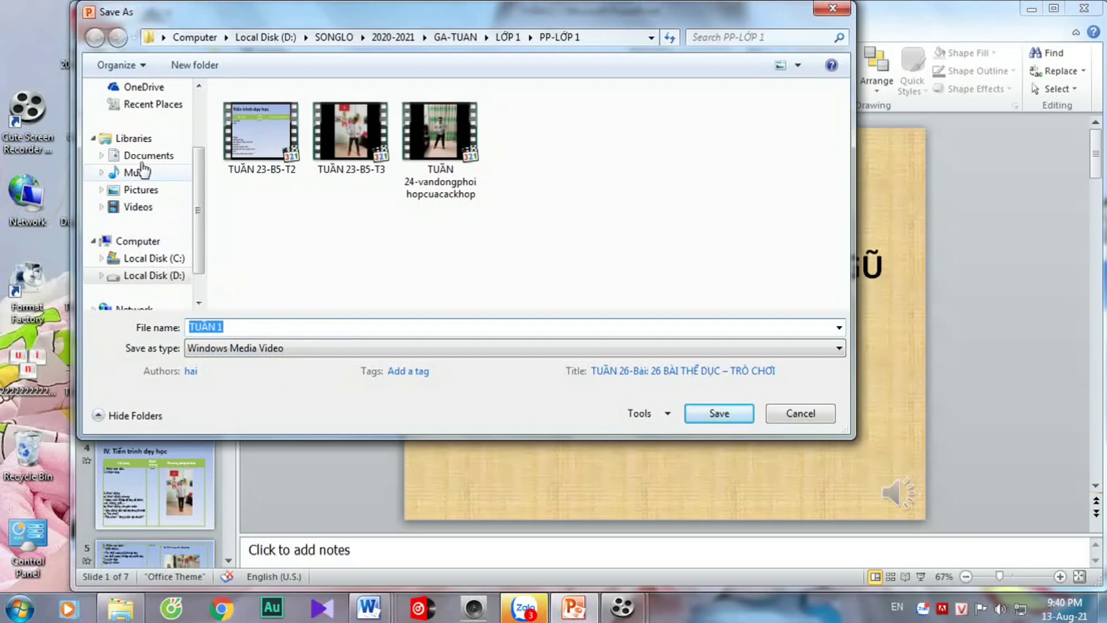
- Save the video as TUẦN 1 in Windows Media Video format on the Desktop
scroll(196, 196, "up", 5)
left_click(133, 145)
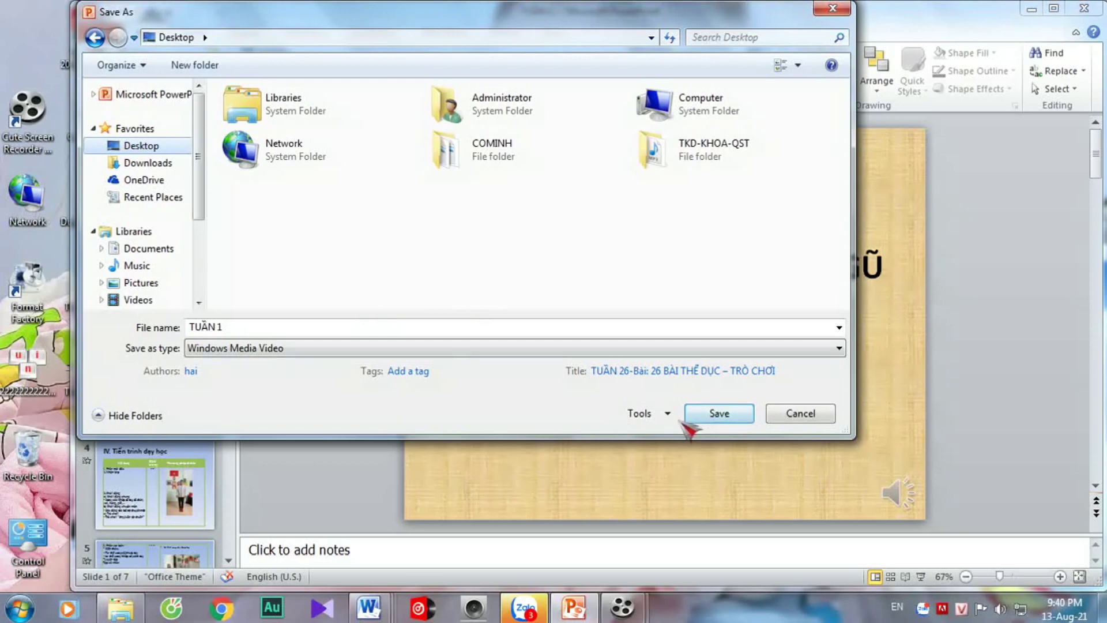
left_click(715, 420)
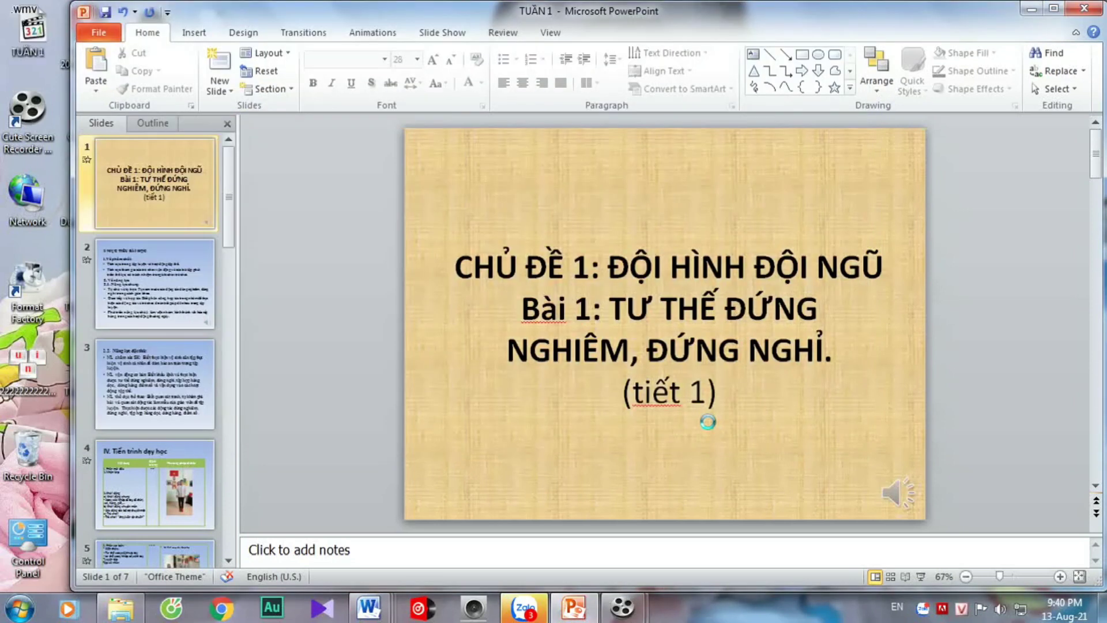